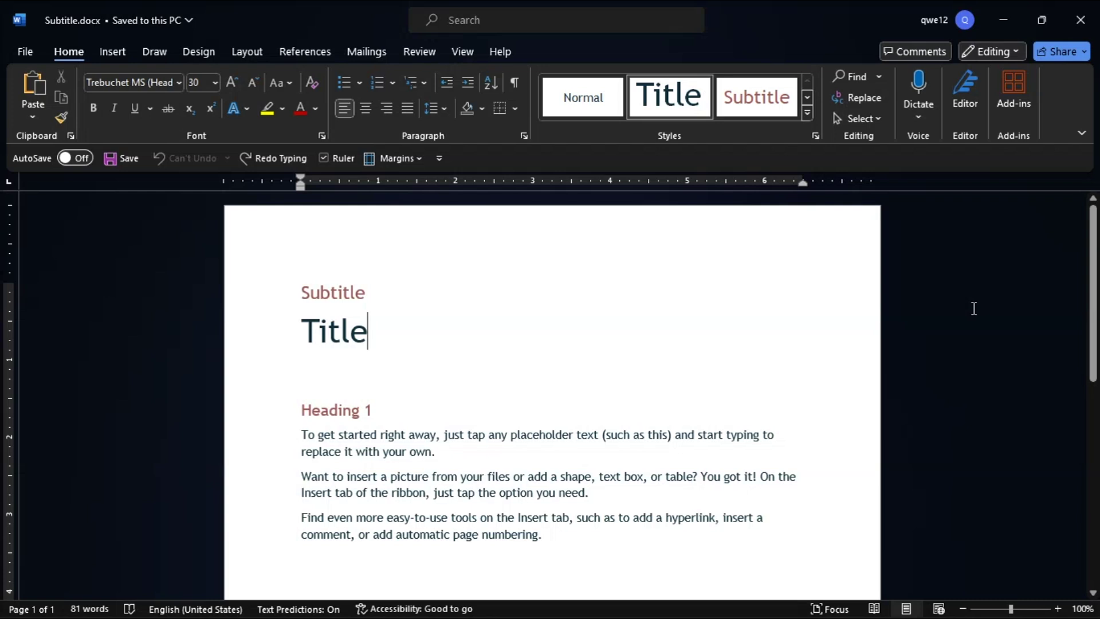
Save the Subtitle document to Documents as a Web Page (*.htm, *.html) file
click(26, 52)
click(51, 330)
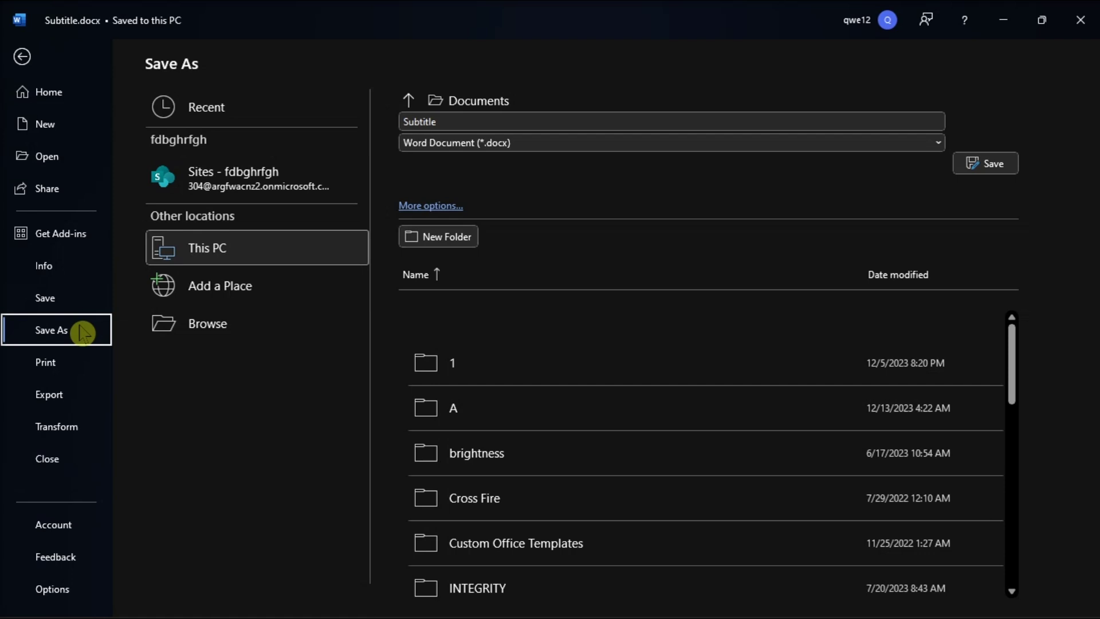
click(464, 143)
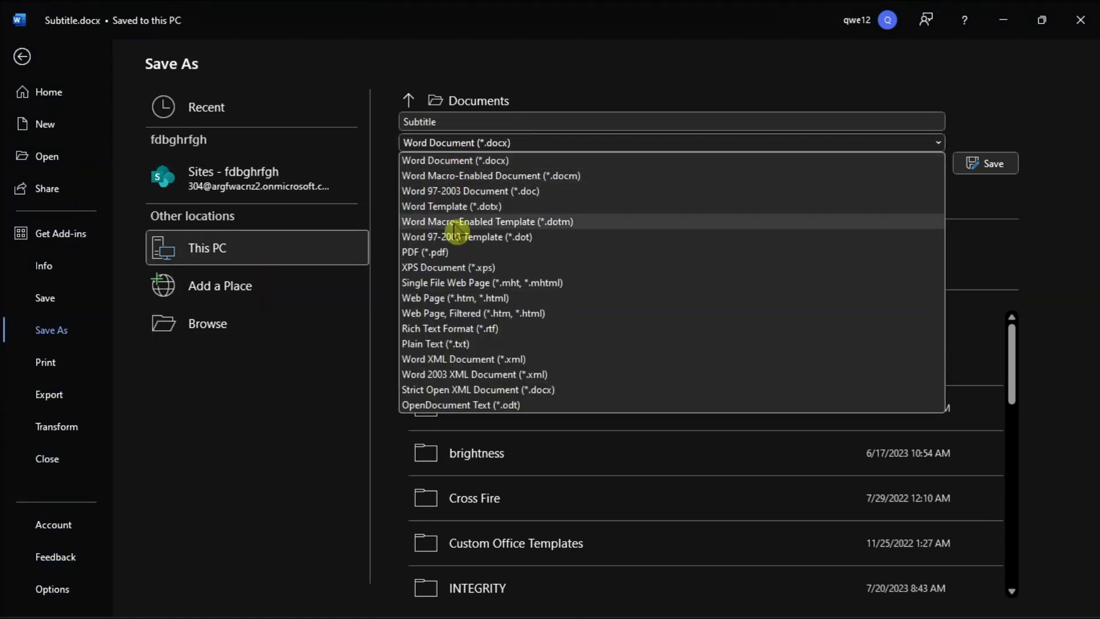
click(455, 298)
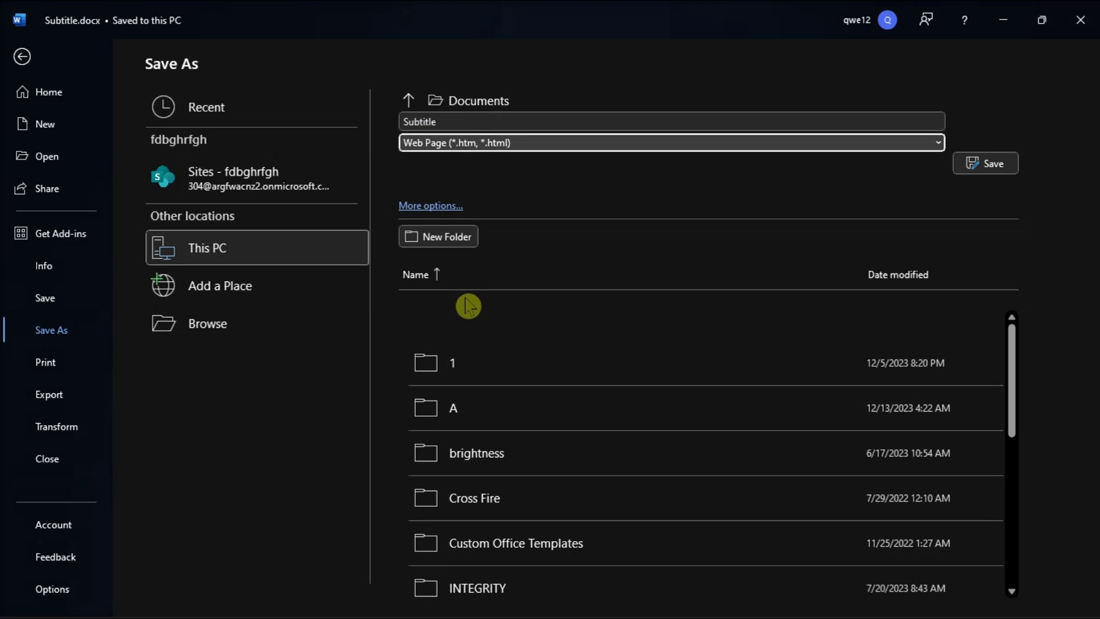
click(996, 170)
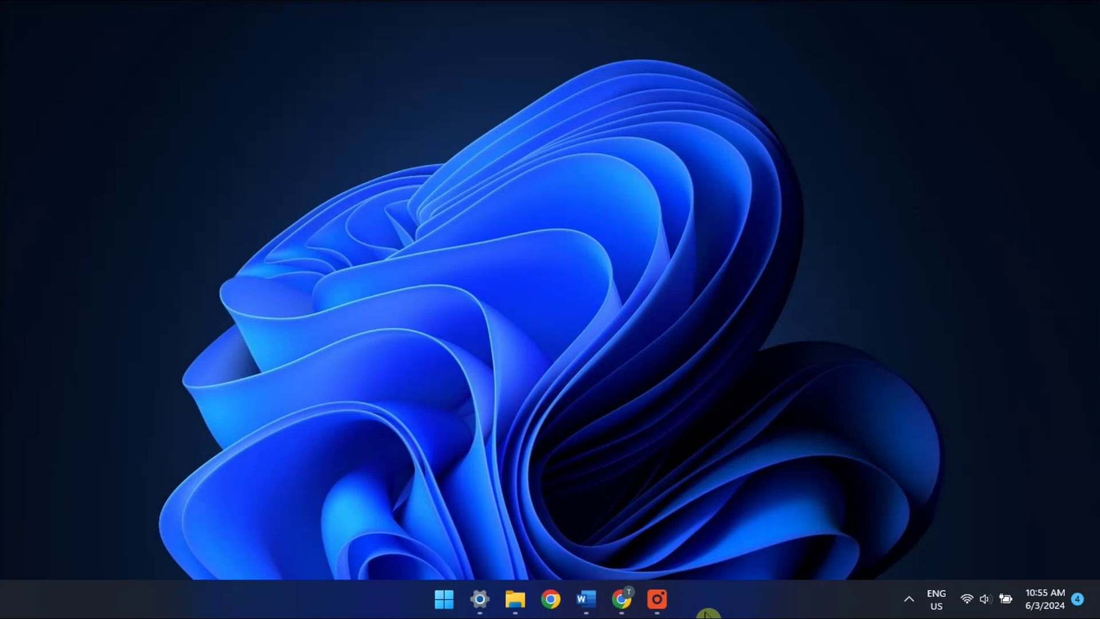
Open Google Drive in Chrome and upload Subtitle.docx from the Documents folder
click(621, 598)
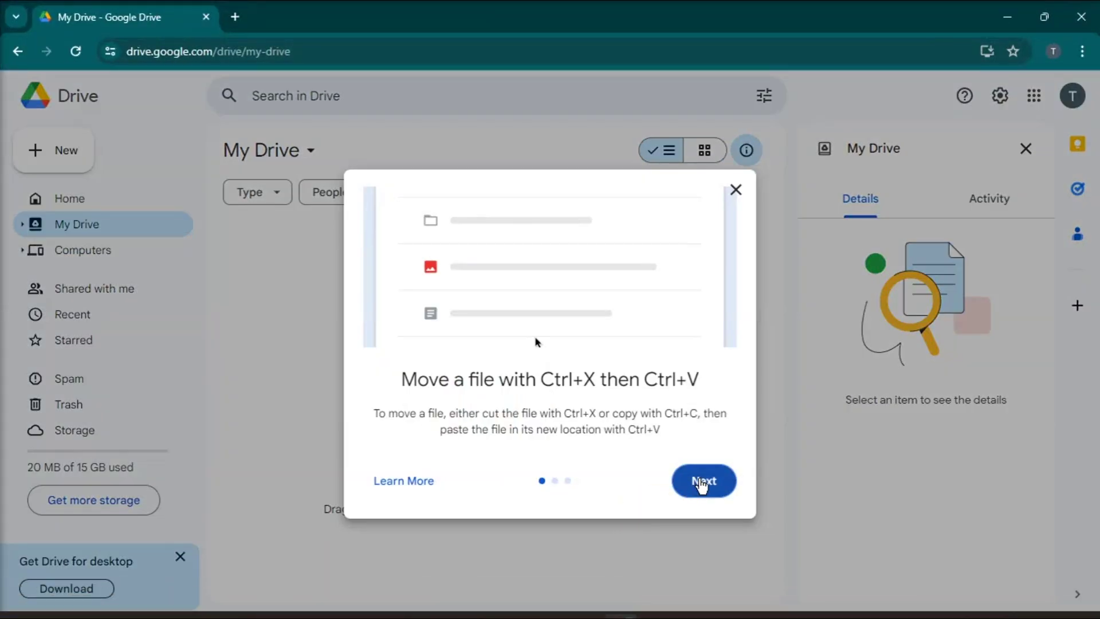
click(829, 473)
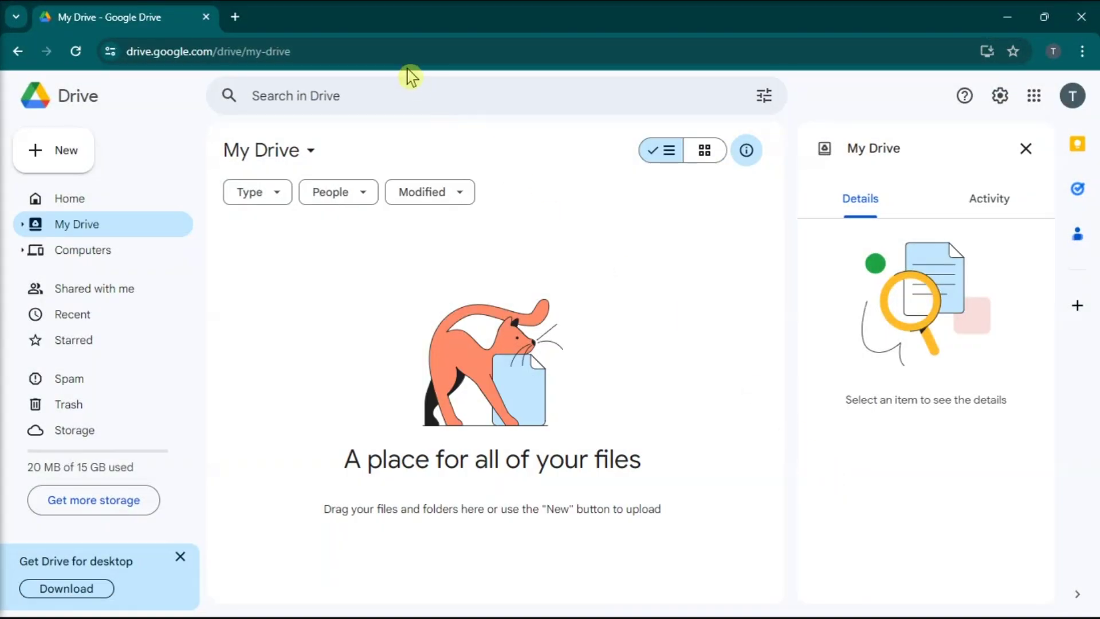
click(404, 50)
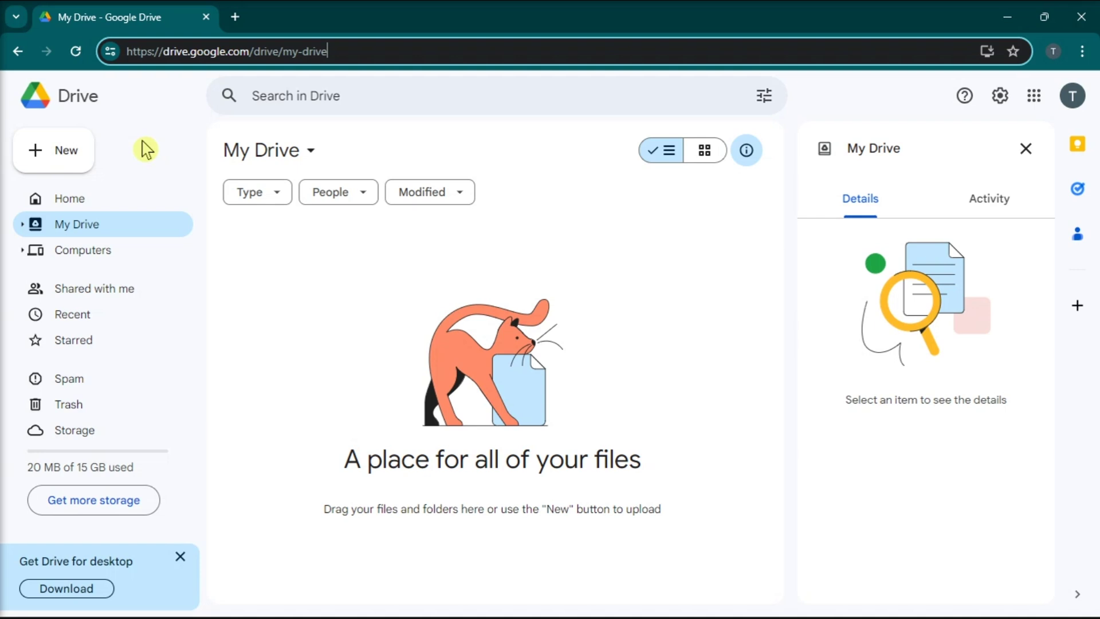
click(55, 149)
click(79, 184)
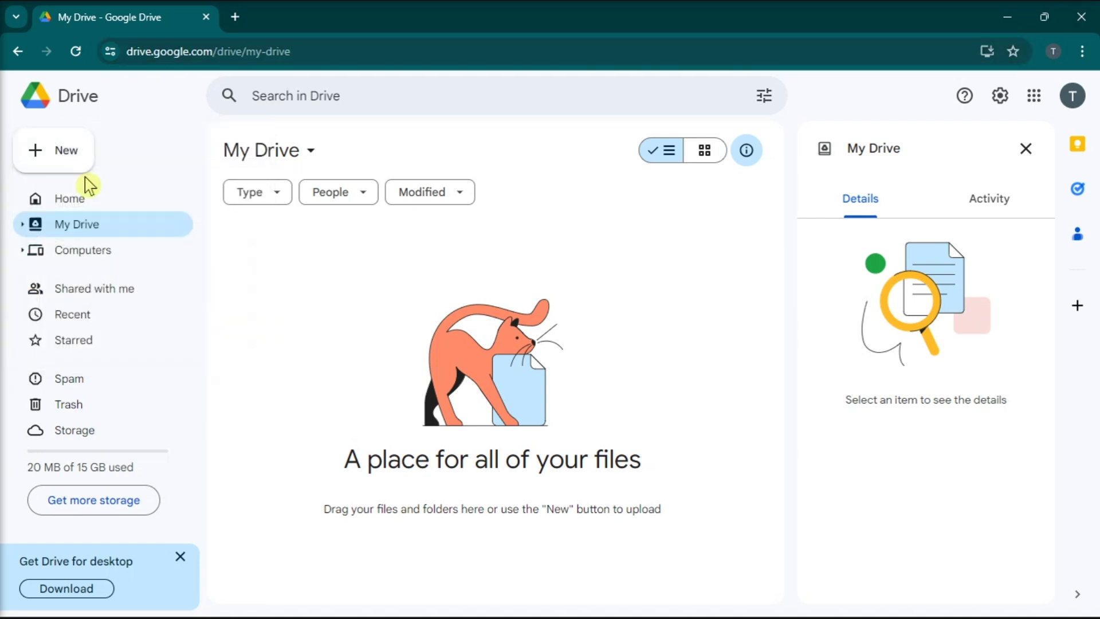
click(46, 192)
scroll(215, 225, down, 5)
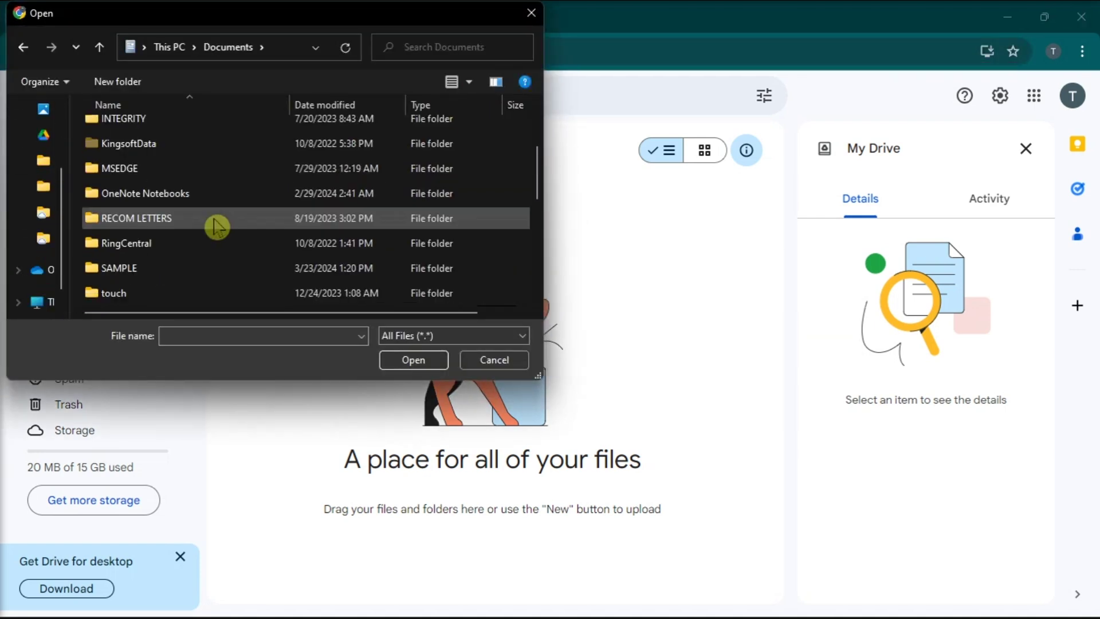
scroll(215, 226, down, 5)
double_click(215, 249)
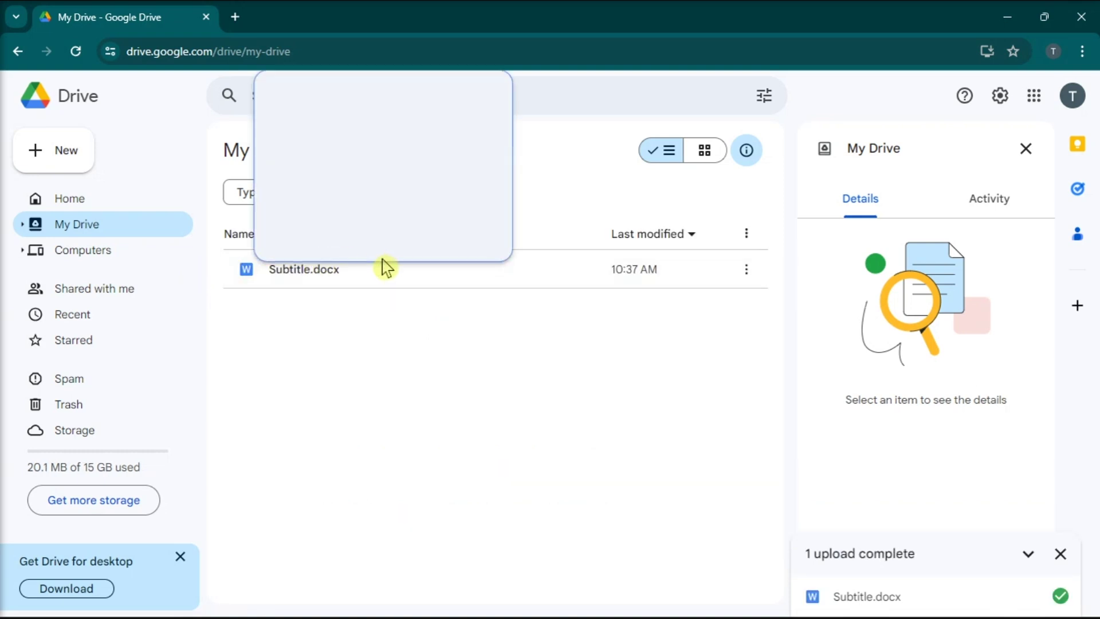
Open the uploaded Subtitle.docx with Google Docs
right_click(396, 269)
click(465, 290)
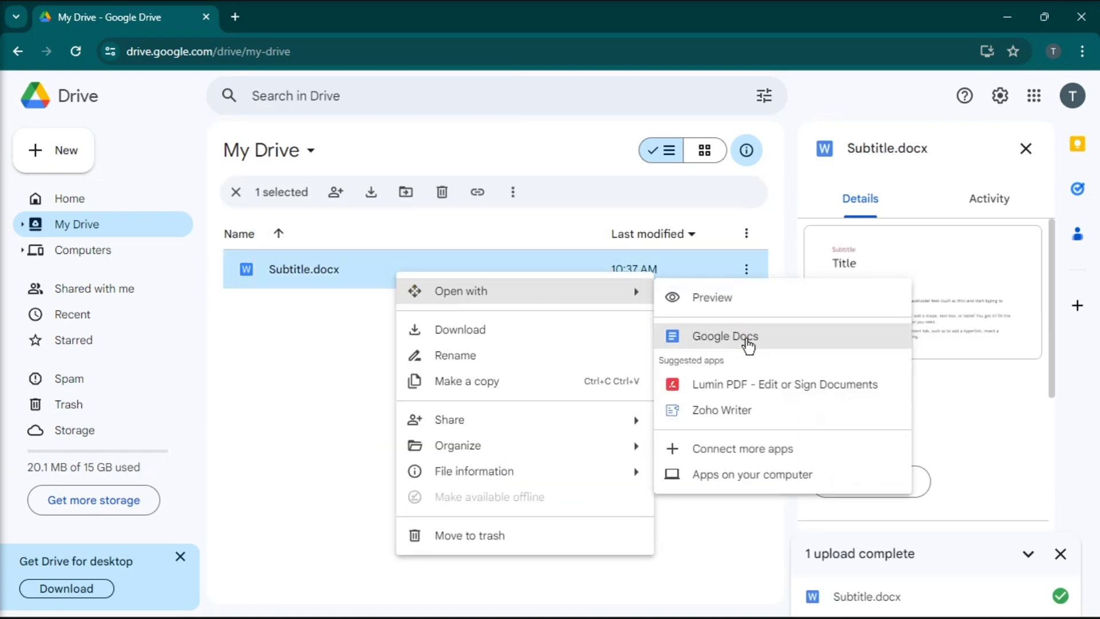
click(726, 336)
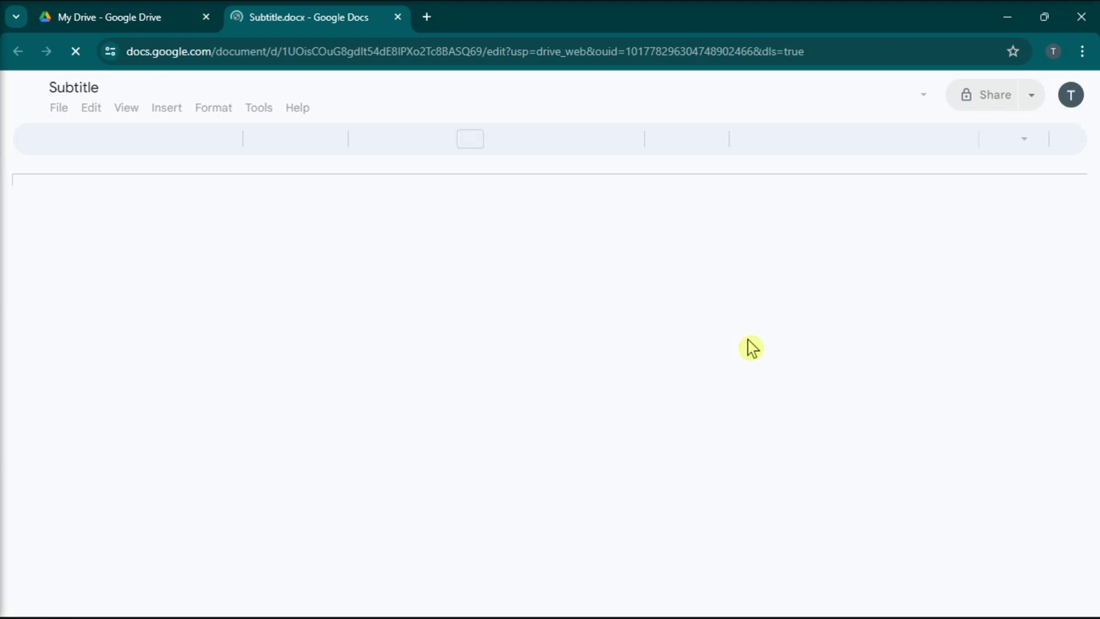
Download Subtitle as Web Page (.html, zipped), then open the zip's HTML file in Google Chrome
click(60, 109)
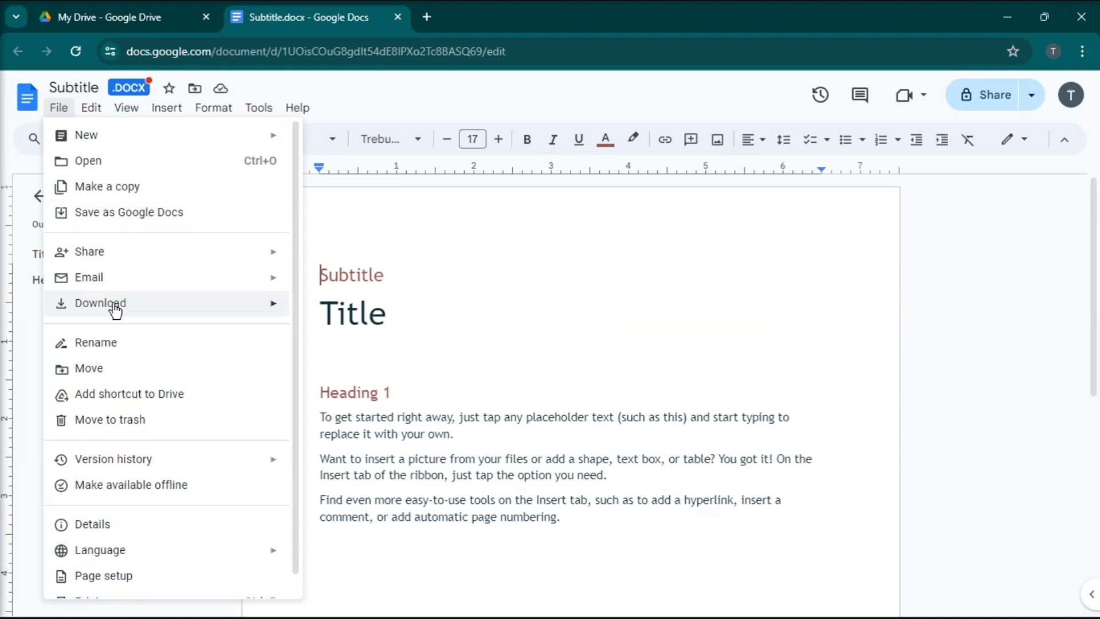
mouse_move(100, 303)
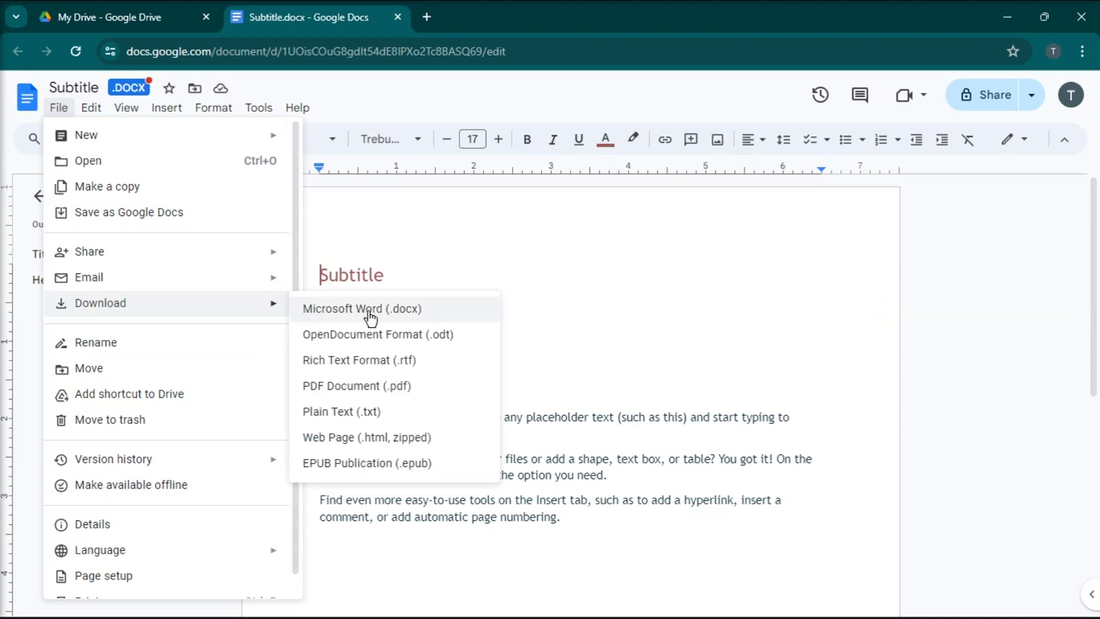
click(376, 443)
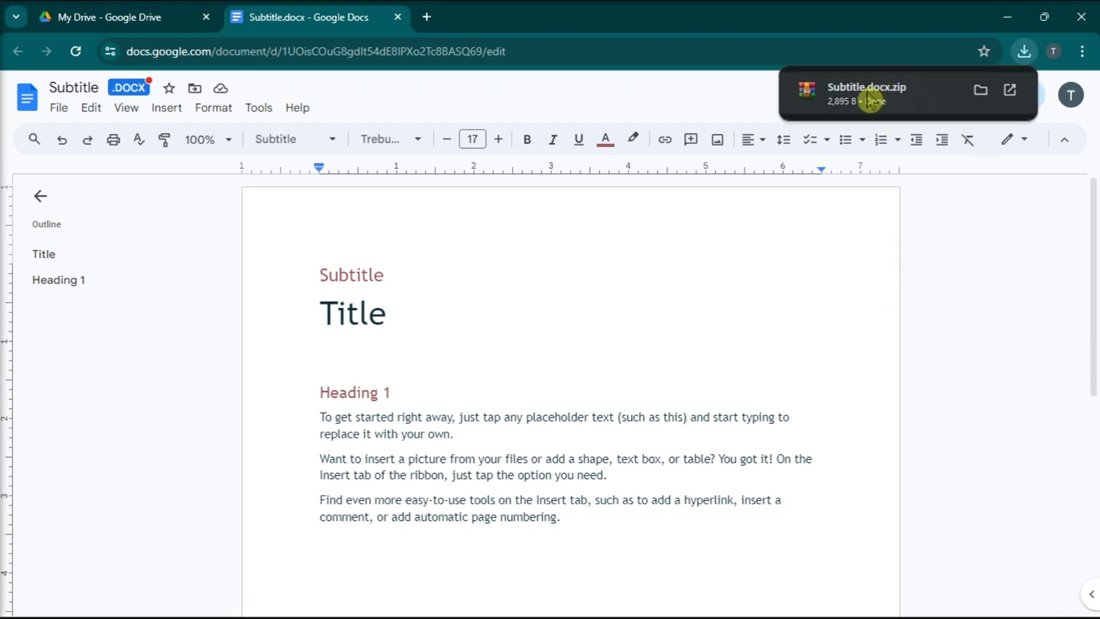
click(872, 94)
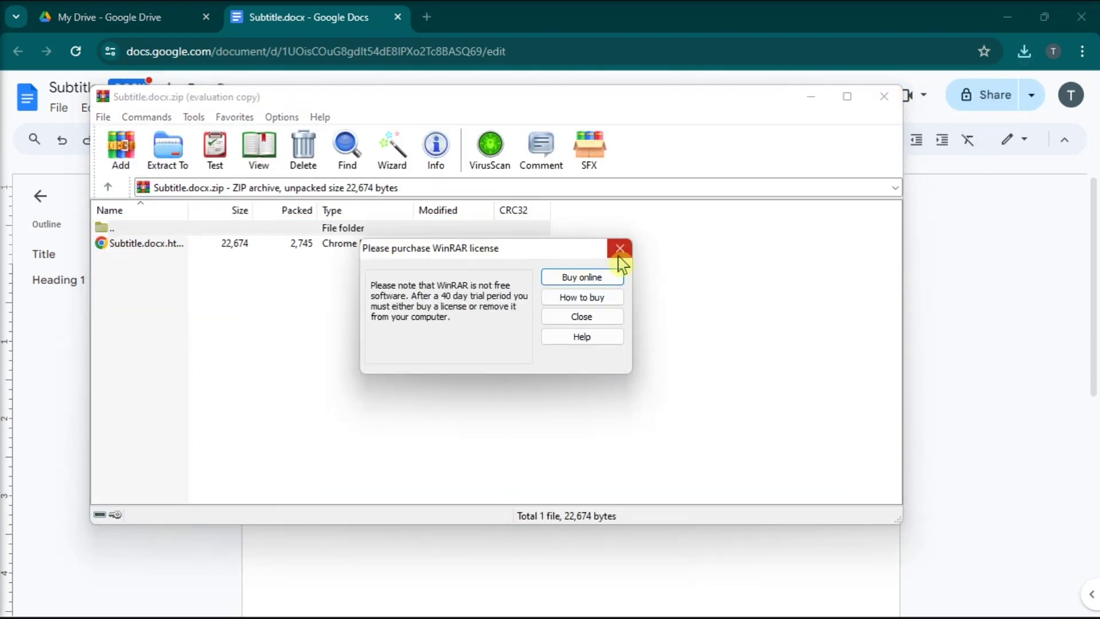
click(620, 249)
double_click(146, 244)
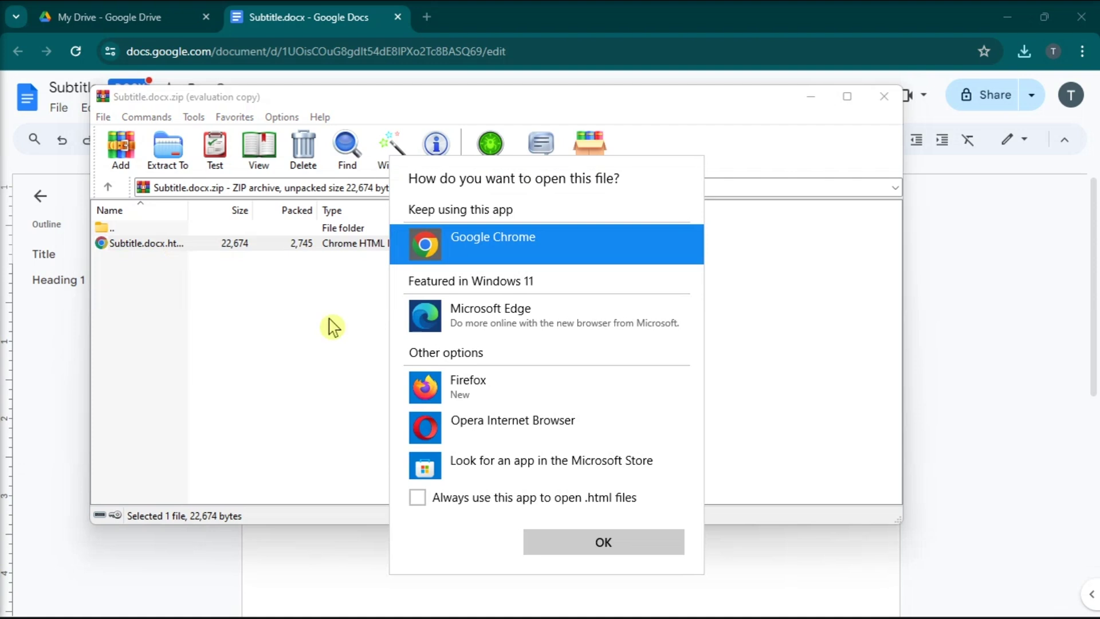
click(604, 542)
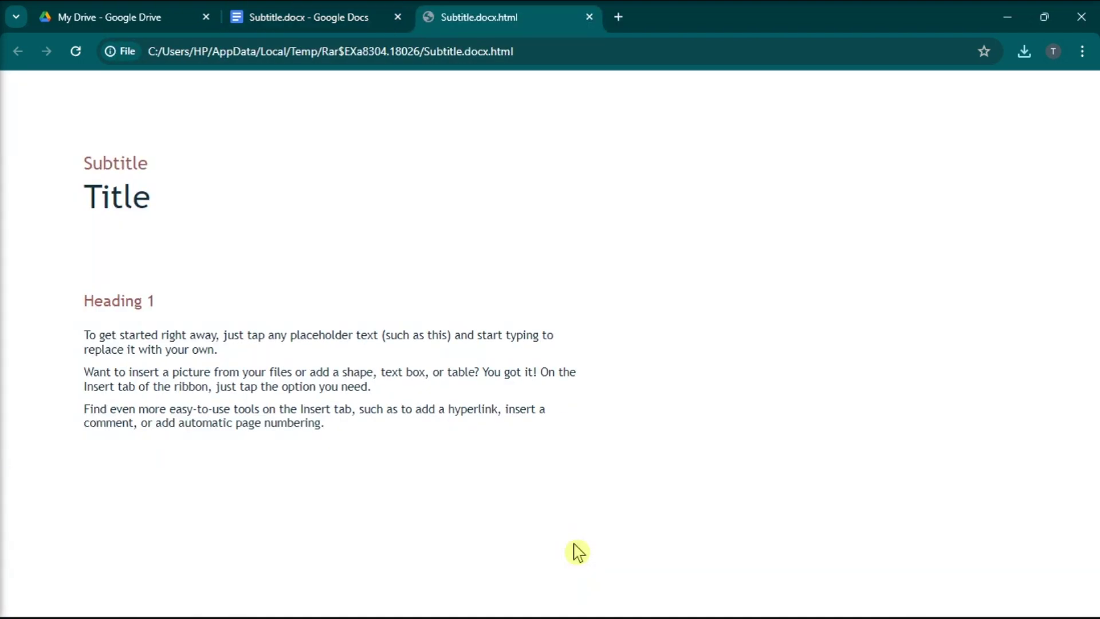